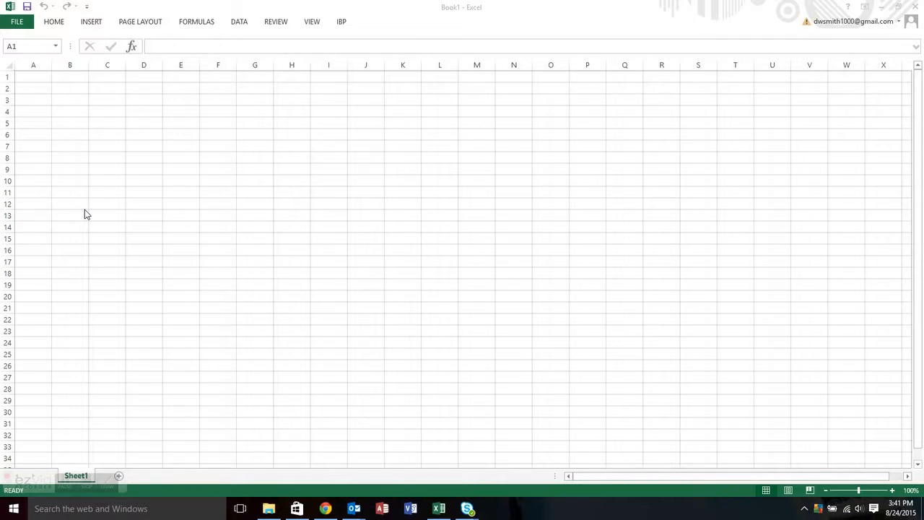
Bring the empty Book1 Excel window to the front.
left_click(343, 25)
Start the IBP logon and select SCMSAP2 in the Connection Manager.
left_click(343, 25)
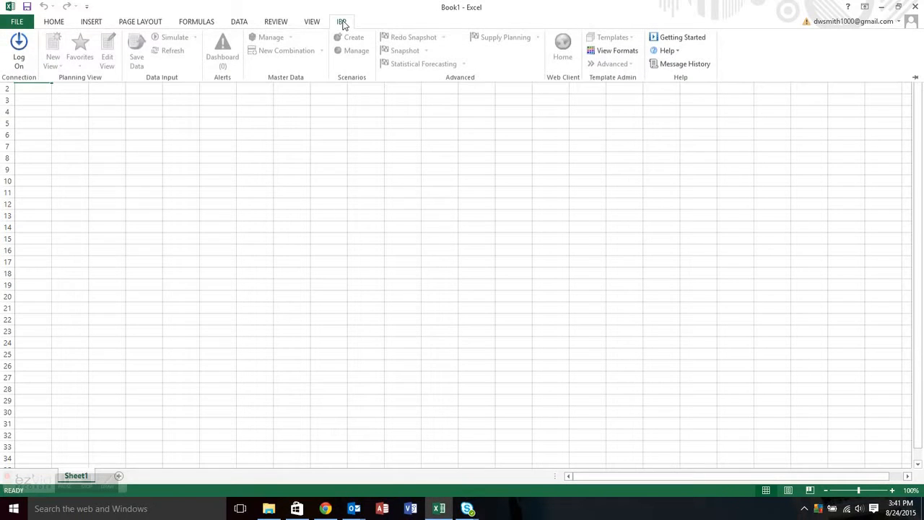
left_click(18, 46)
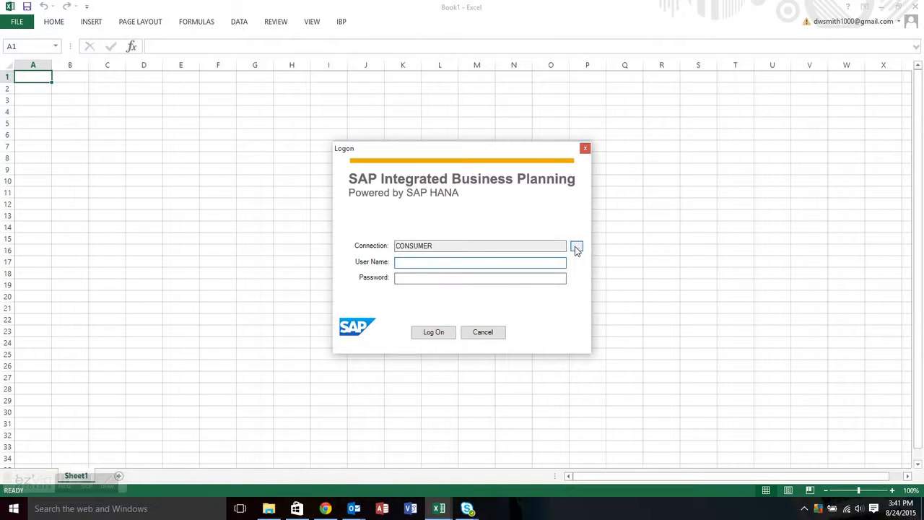
left_click(577, 246)
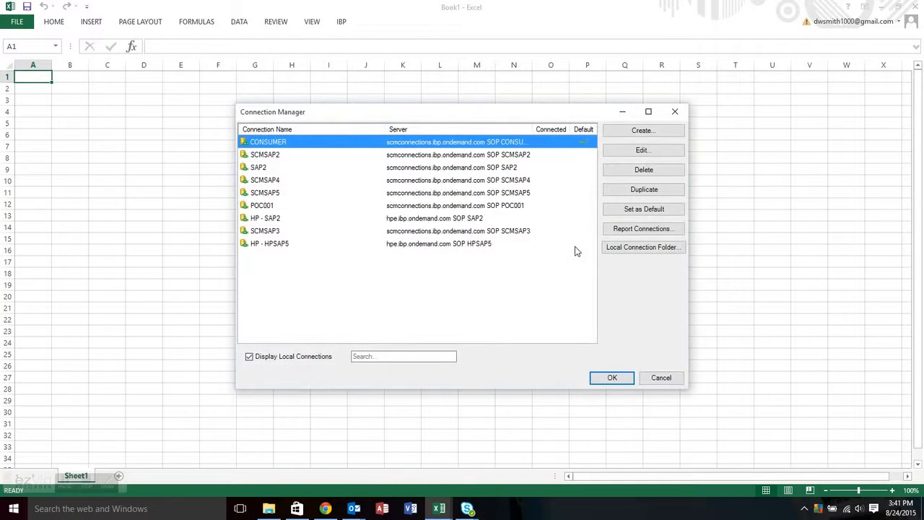
left_click(293, 157)
left_click(610, 377)
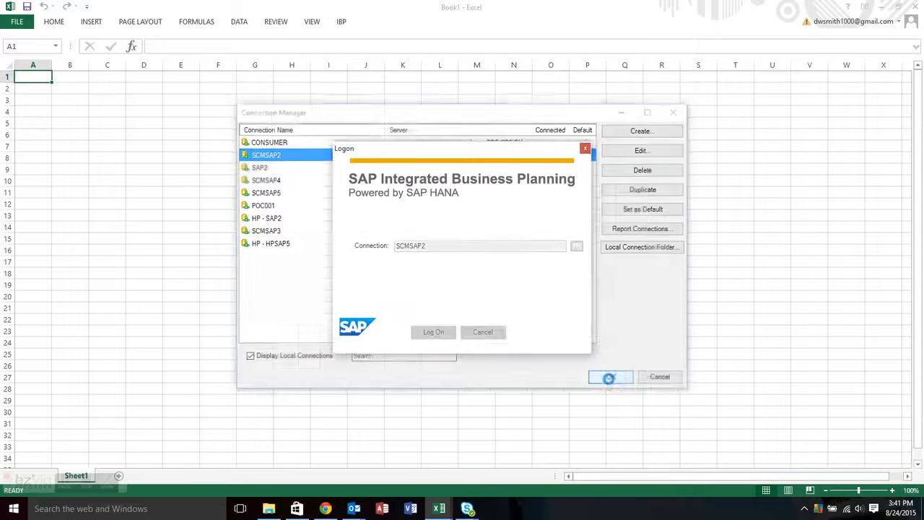
Enter the user name and password and log on to SCMSAP2.
key("Tab")
type("*********")
left_click(452, 334)
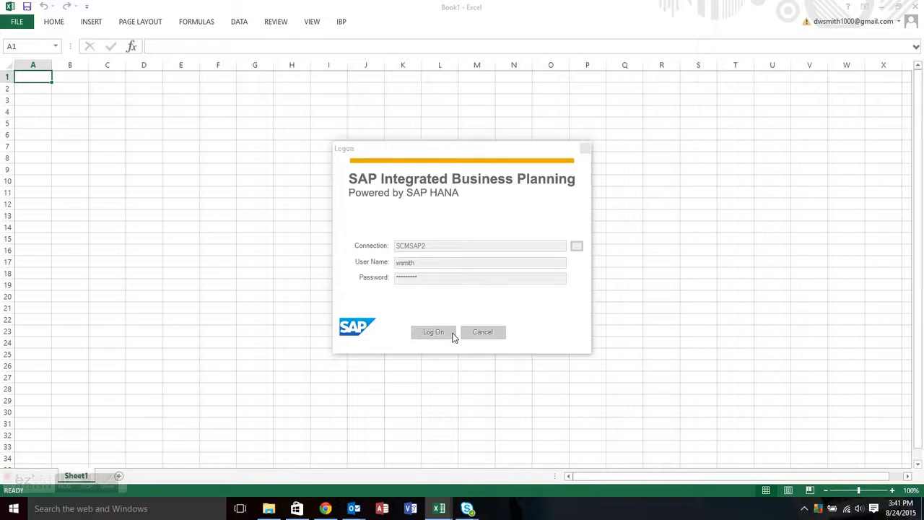
left_click(344, 24)
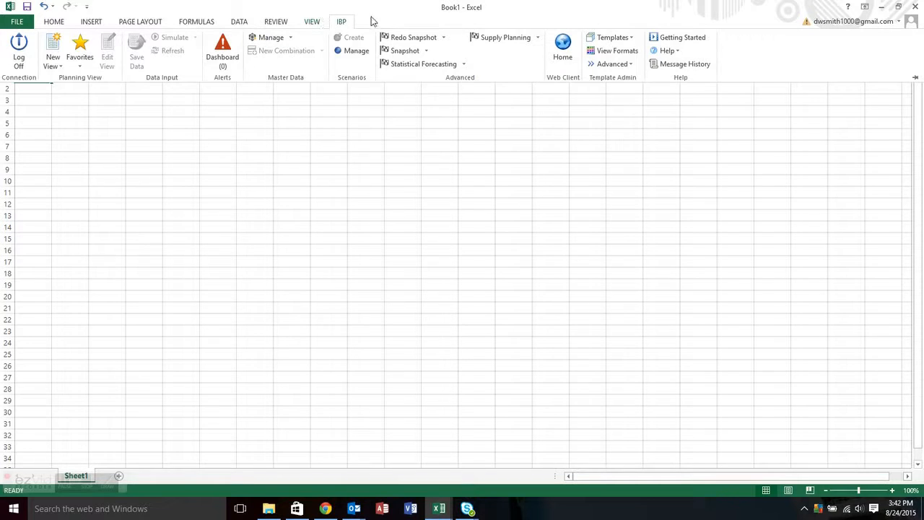
Open the favourite view '02 Supply Customer Product - Shared by Me' from Favorites.
left_click(56, 63)
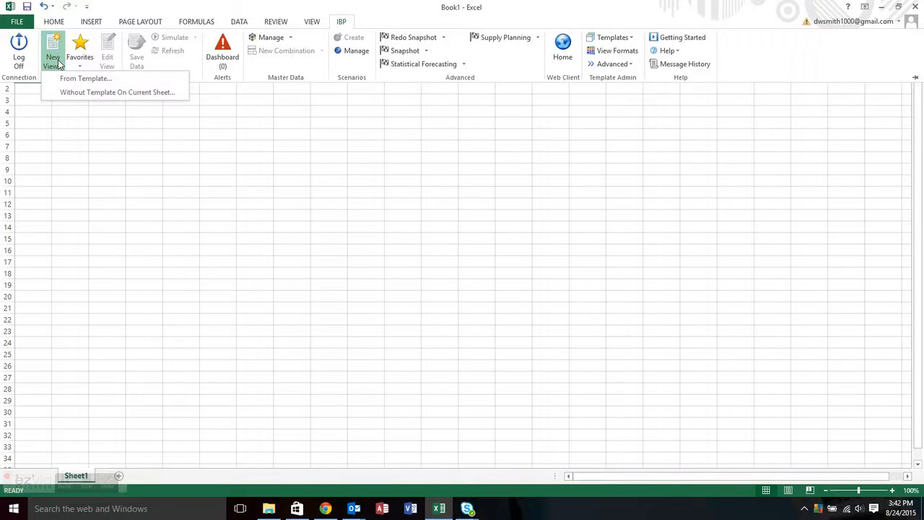
left_click(81, 62)
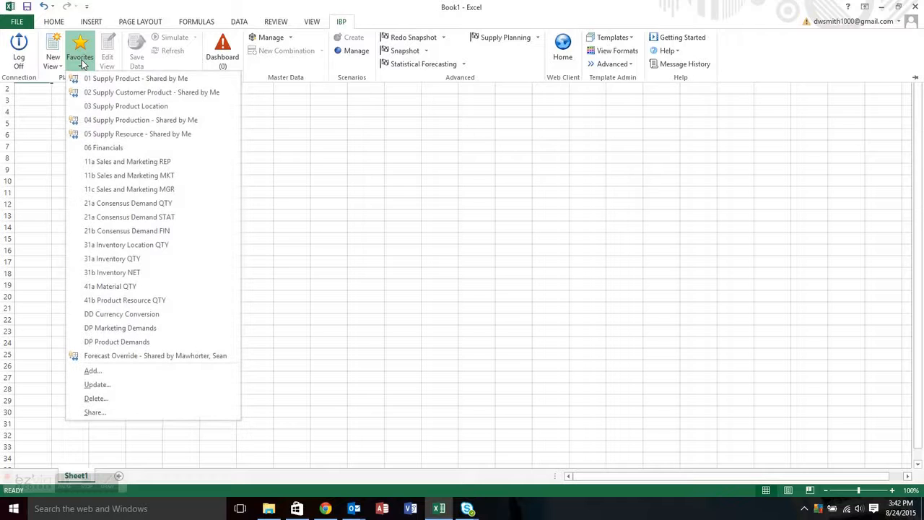
left_click(102, 91)
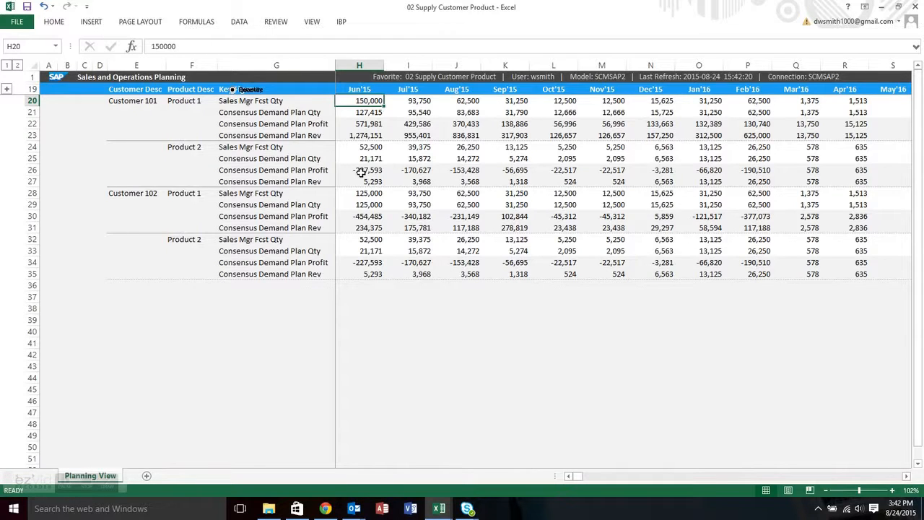
left_click(345, 23)
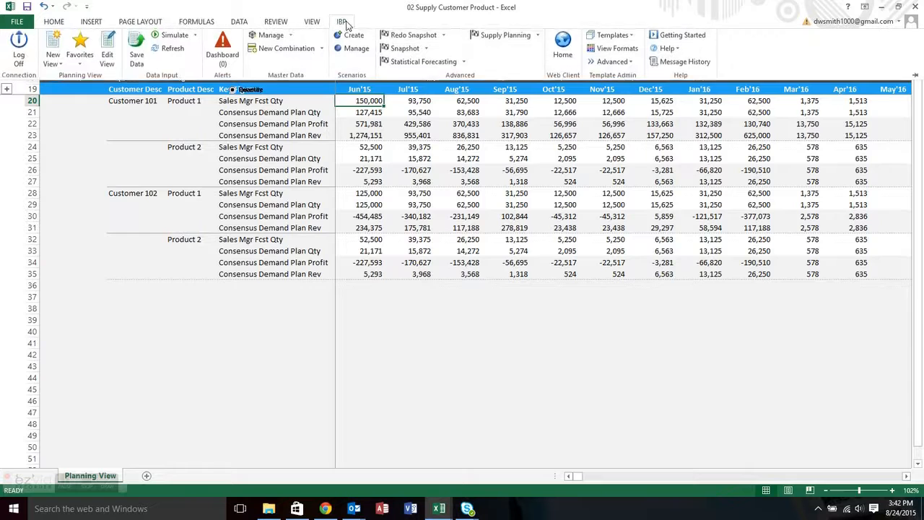
left_click(109, 62)
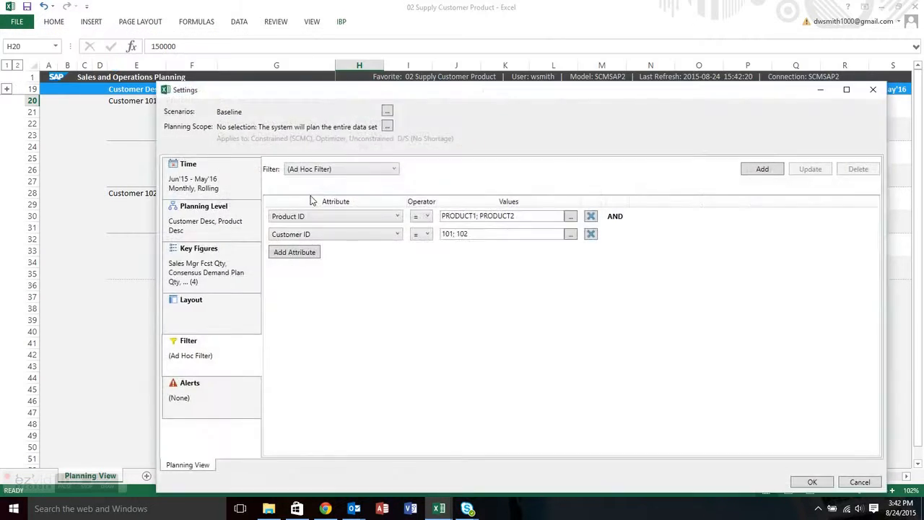
left_click(248, 188)
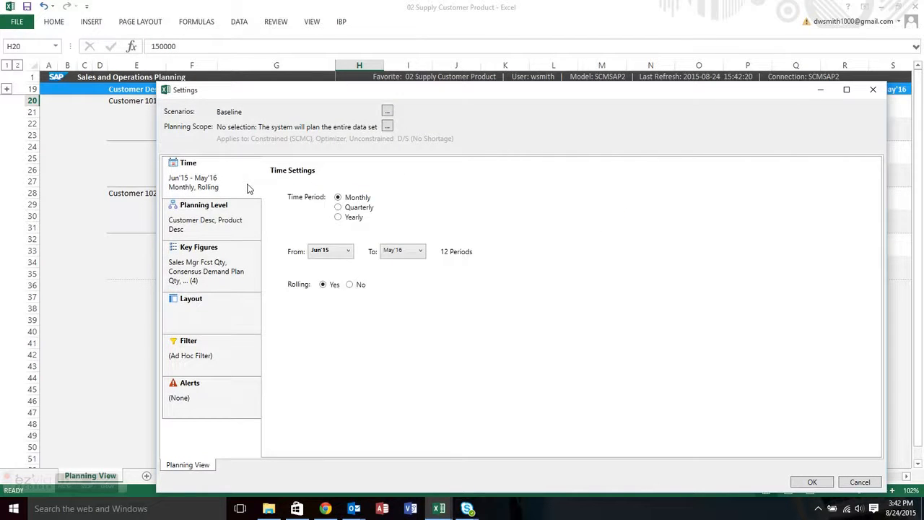
left_click(243, 213)
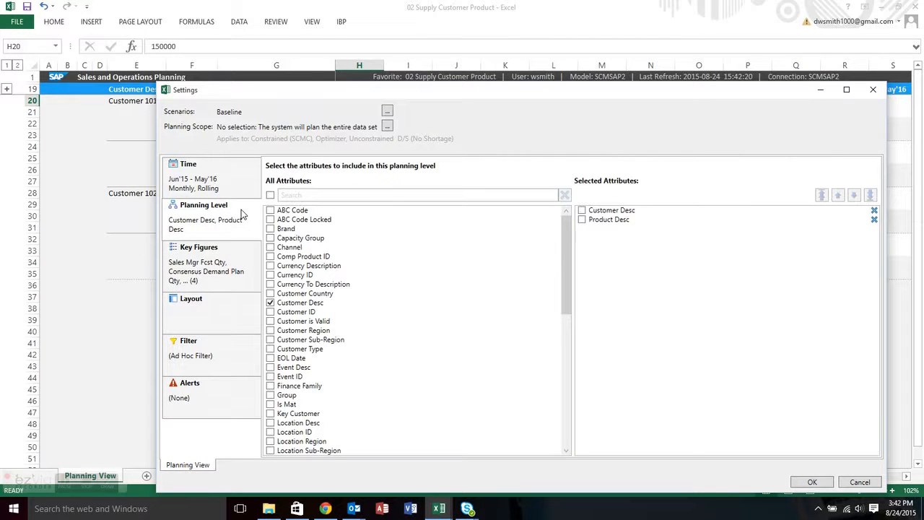
left_click(230, 278)
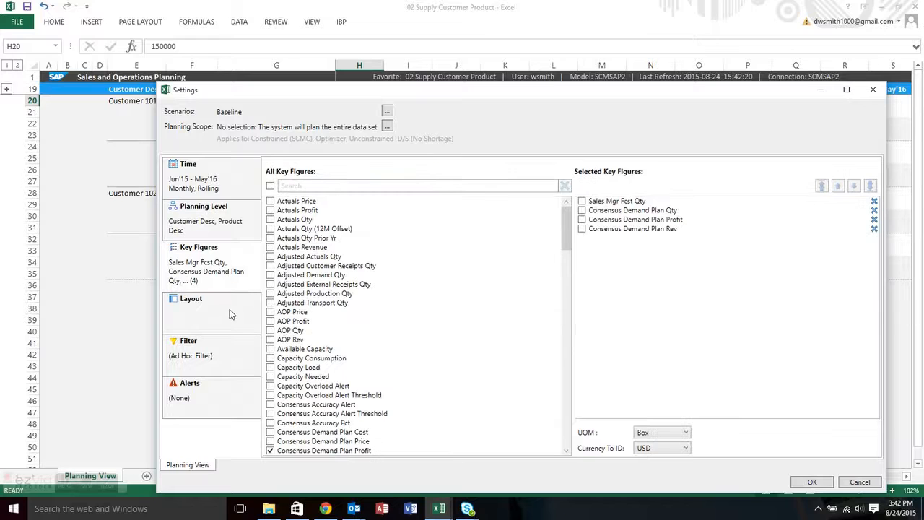
left_click(234, 318)
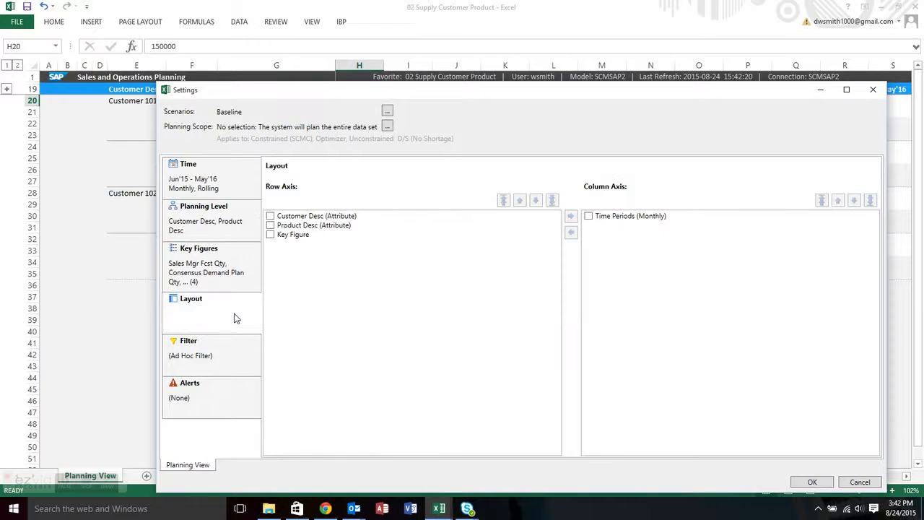
left_click(234, 354)
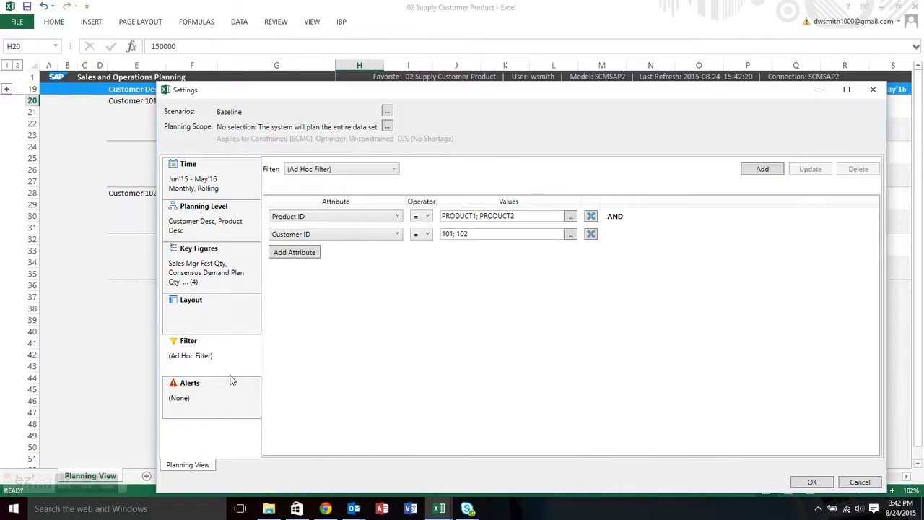
left_click(241, 401)
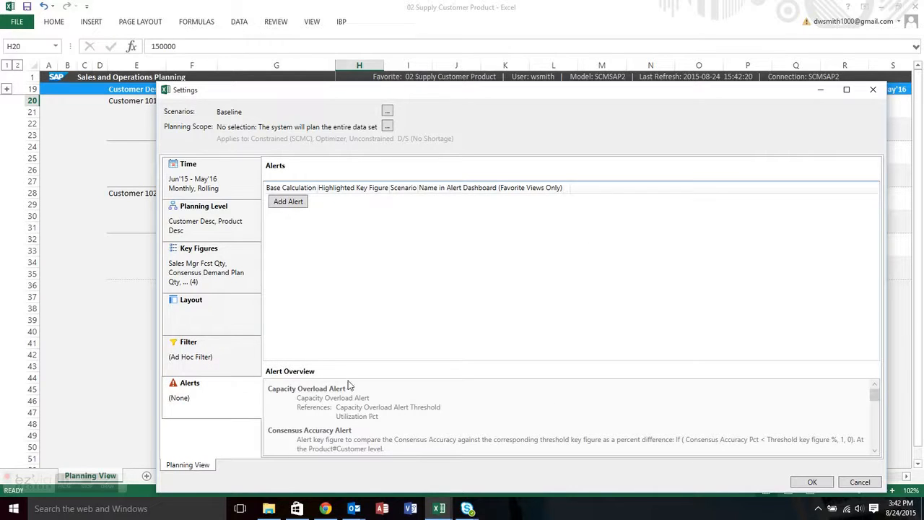
left_click(857, 482)
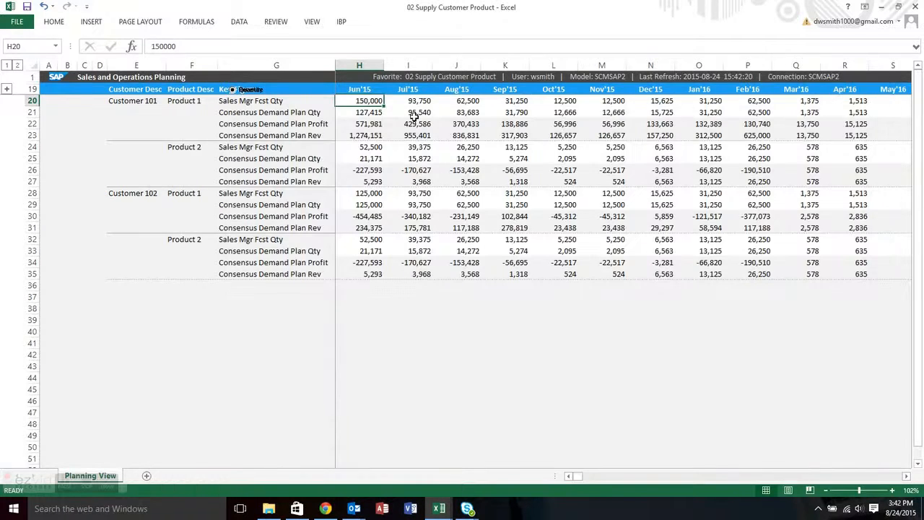
Set the Jun'15 Sales Mgr Fcst Qty in cell H20 to 175000.
left_click(340, 22)
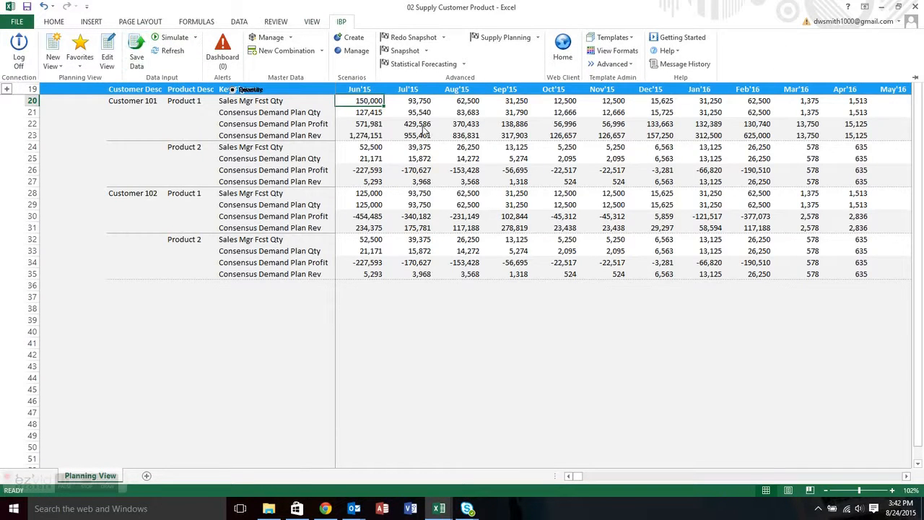
left_click(376, 107)
type("175")
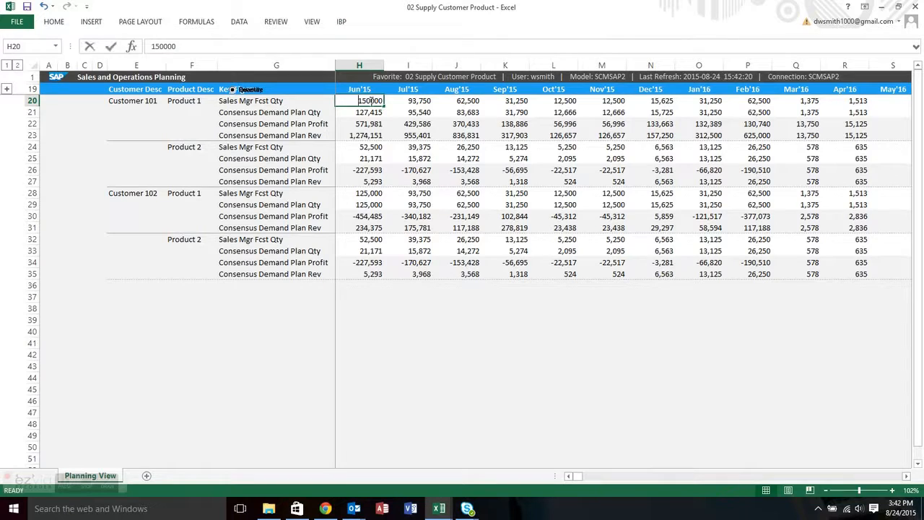
type("000")
key("Return")
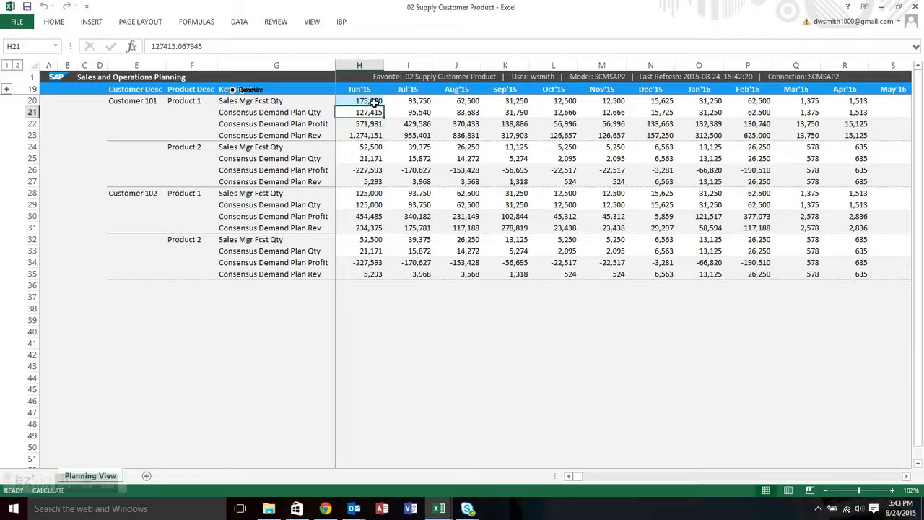
Save the edited planning data back to IBP with Save Data.
left_click(340, 22)
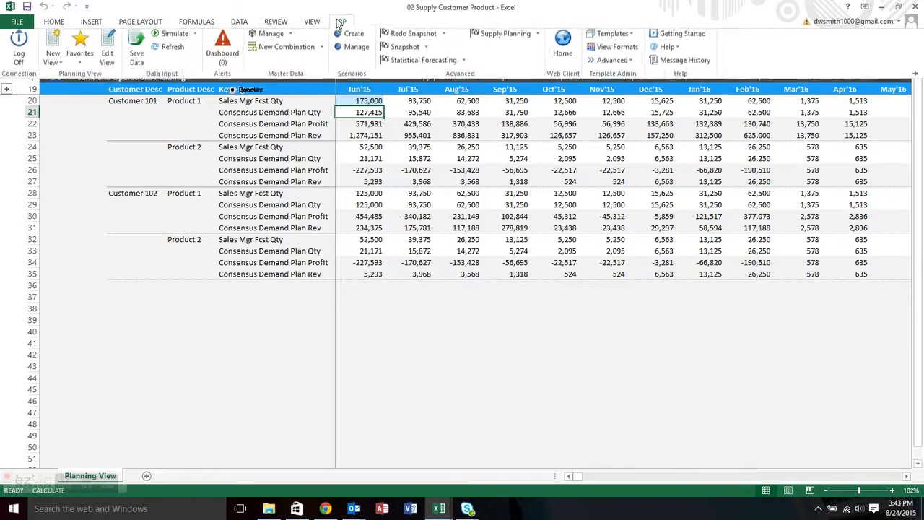
left_click(152, 60)
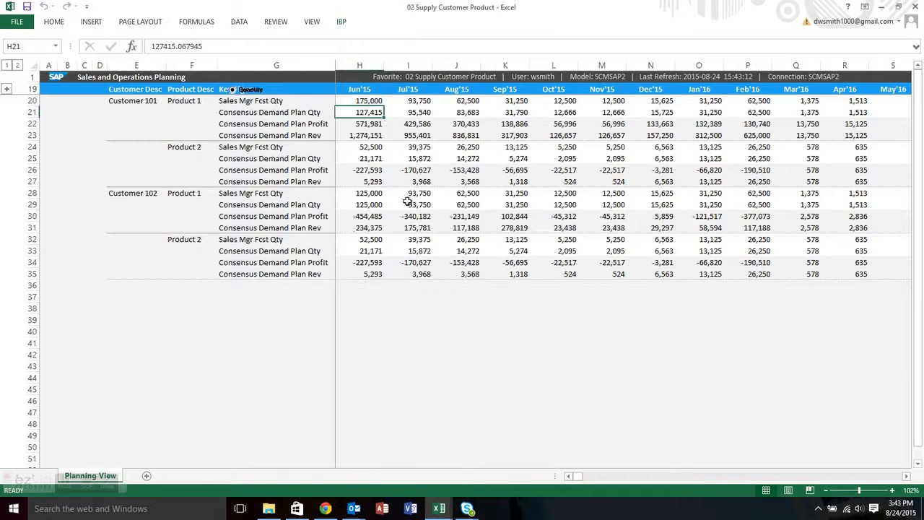
left_click(343, 22)
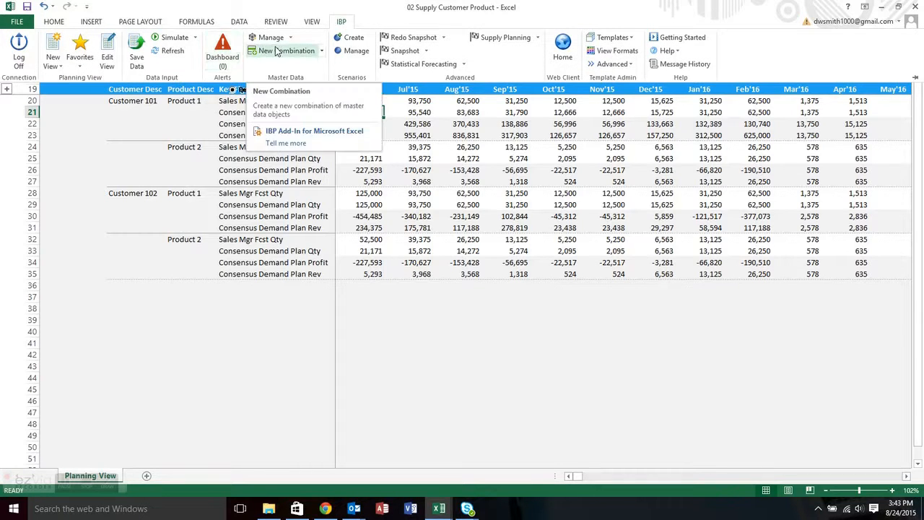
Open Location Source master data for mass editing via Manage > Mass.
left_click(292, 38)
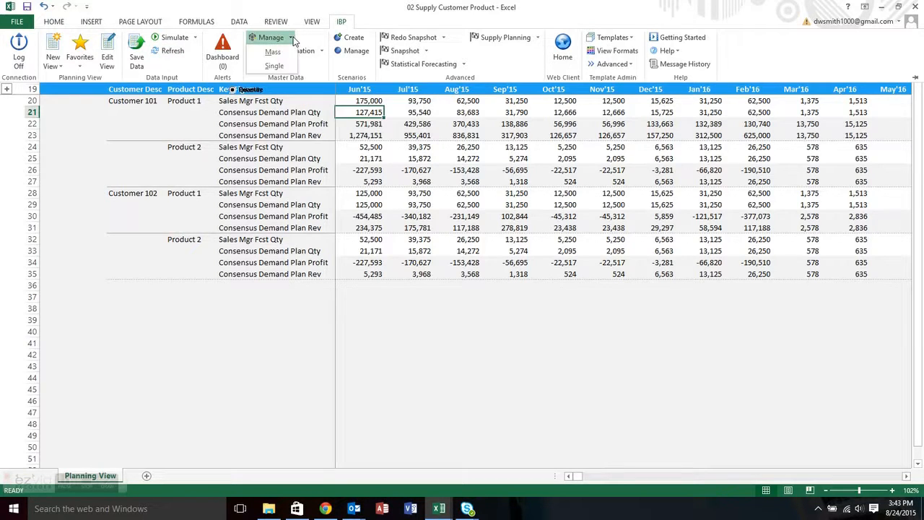
left_click(284, 54)
left_click(444, 210)
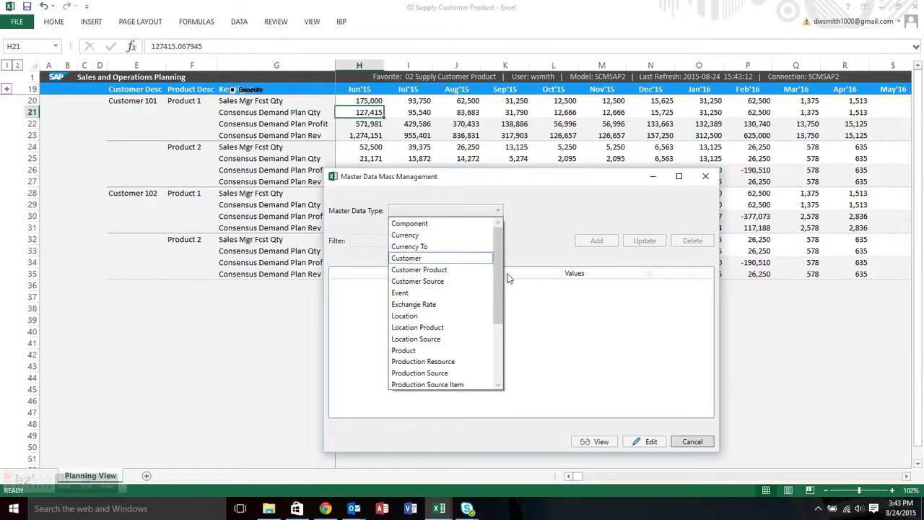
left_click(453, 339)
left_click(639, 447)
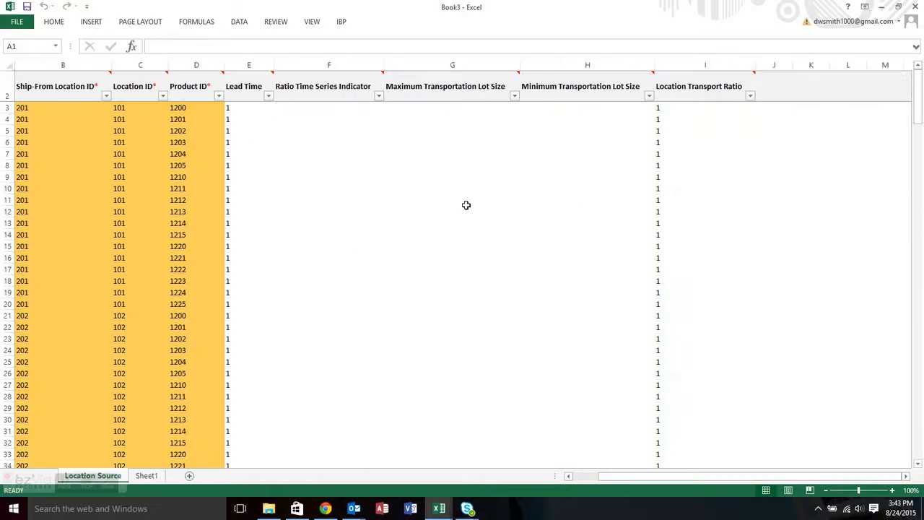
Select the Lead Time column in the Location Source sheet, then return to the planning workbook.
left_click(677, 107)
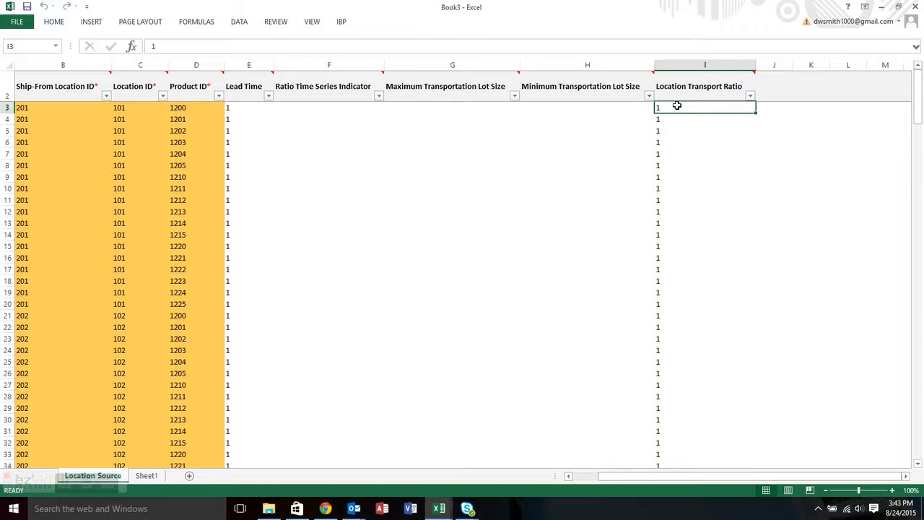
key("Left")
key("Left")
key("Left")
key("Left")
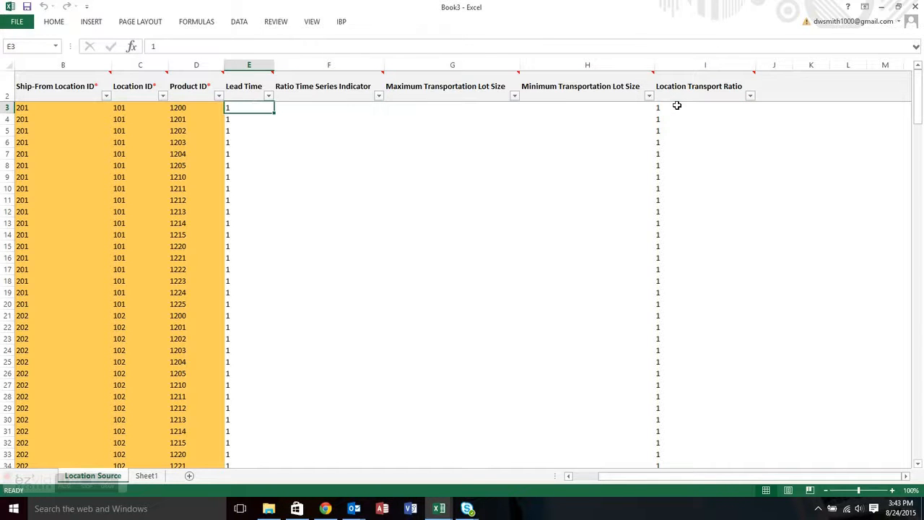
key("alt+Tab")
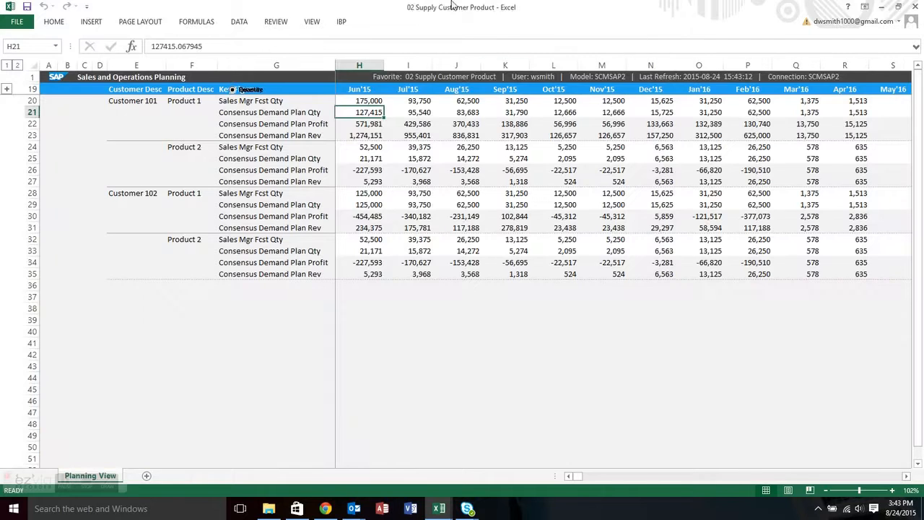
left_click(342, 23)
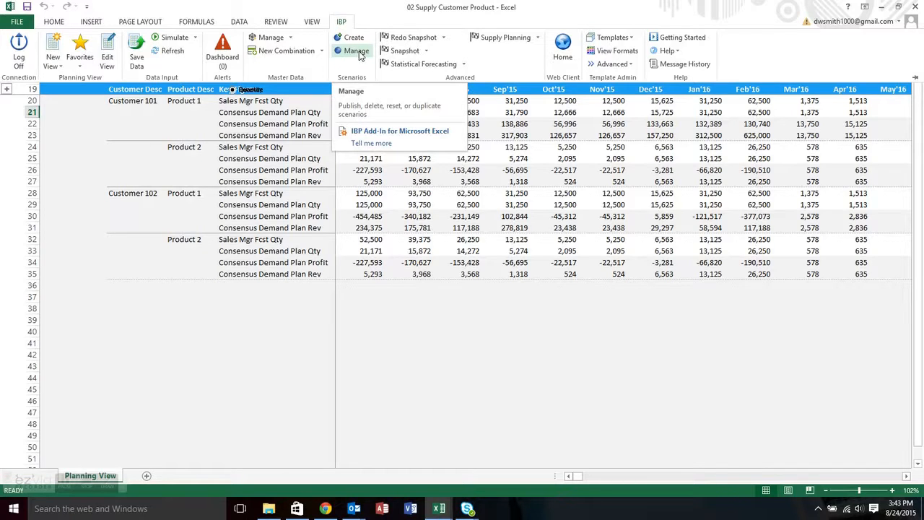
left_click(538, 39)
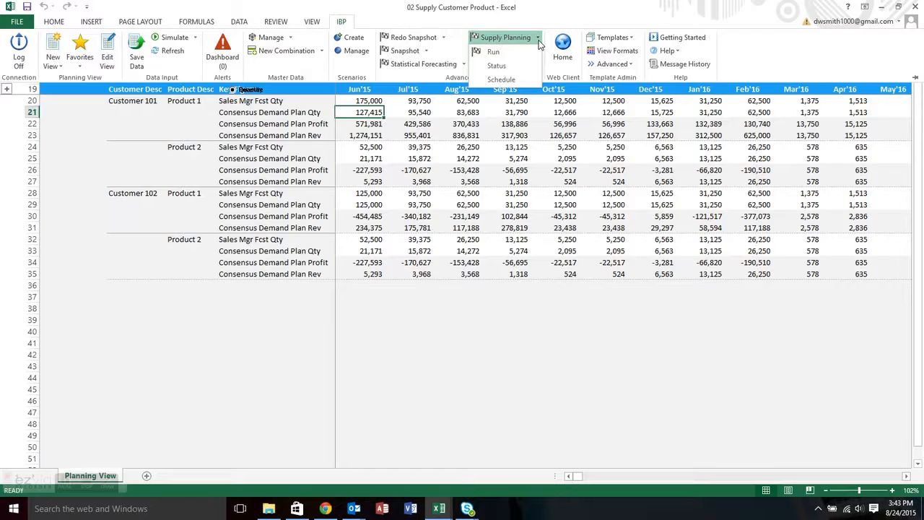
left_click(493, 52)
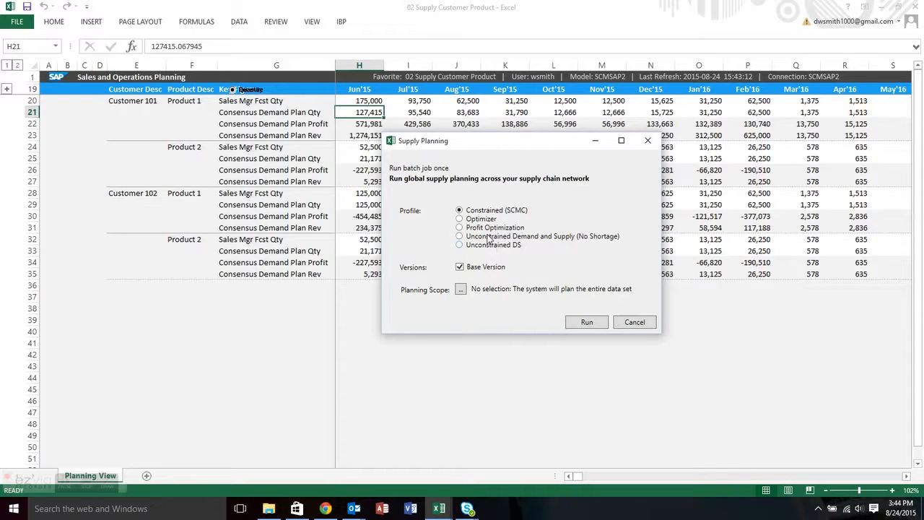
left_click(633, 323)
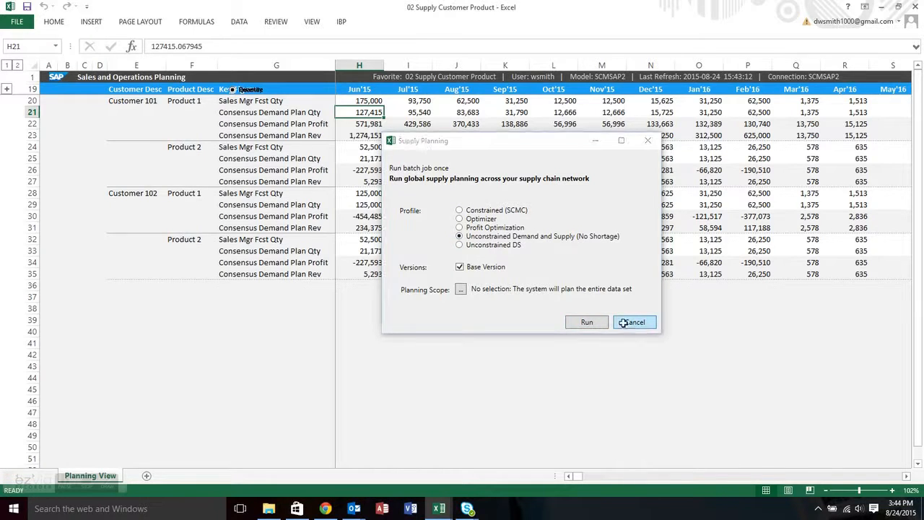
left_click(345, 23)
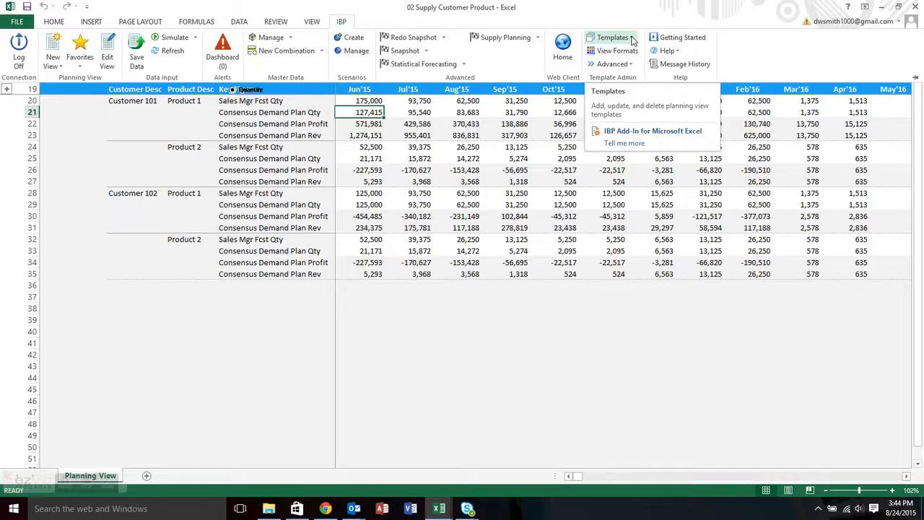
Expand the header above row 19 and choose Sales Mgr Fcst Qty in B12.
left_click(8, 89)
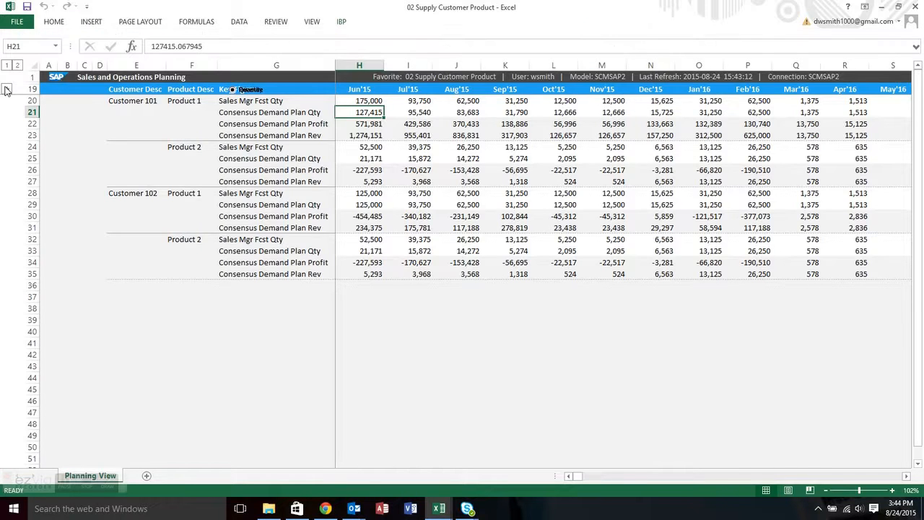
left_click(6, 89)
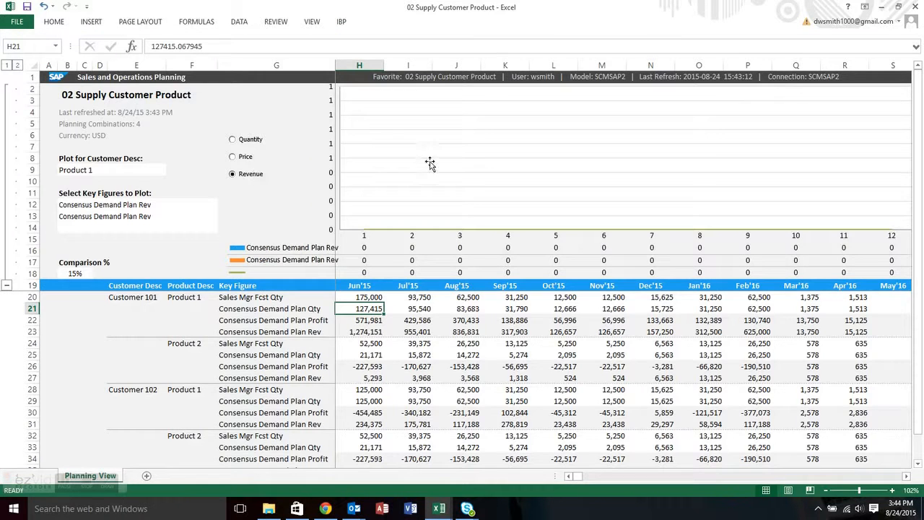
left_click(208, 207)
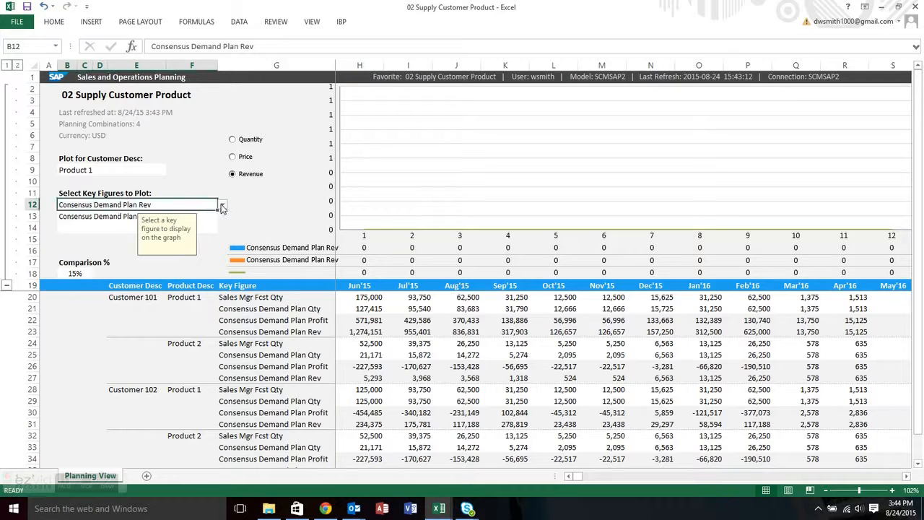
left_click(223, 207)
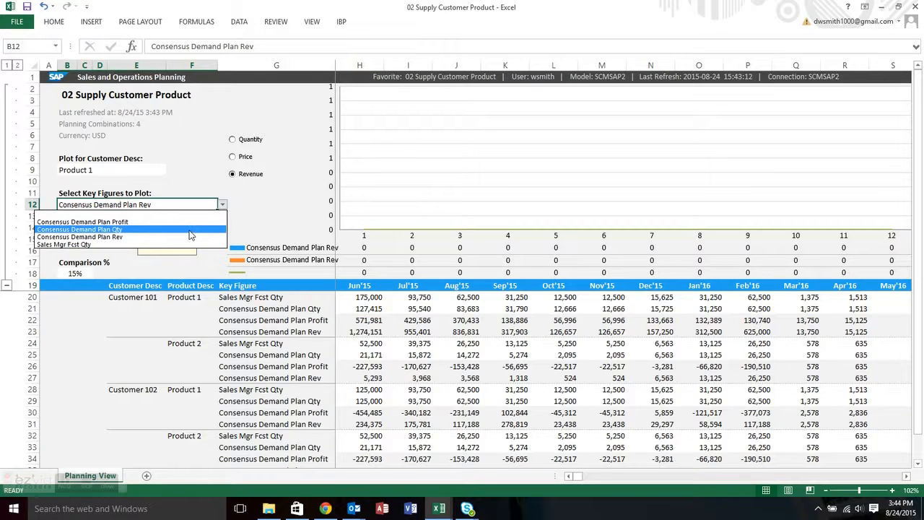
left_click(130, 244)
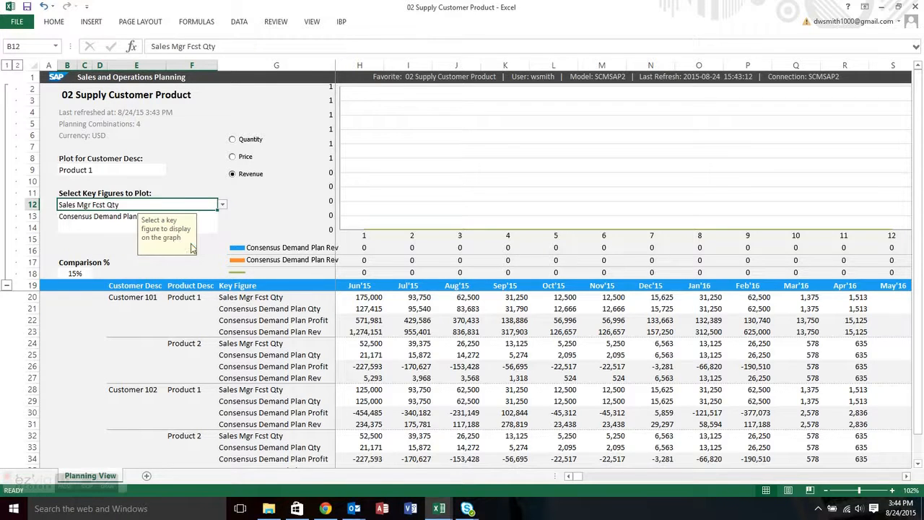
left_click(105, 216)
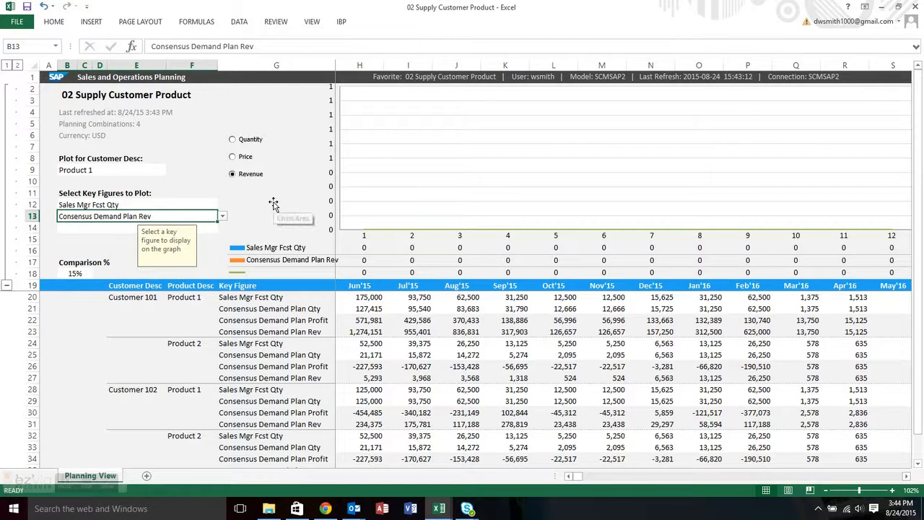
left_click(340, 23)
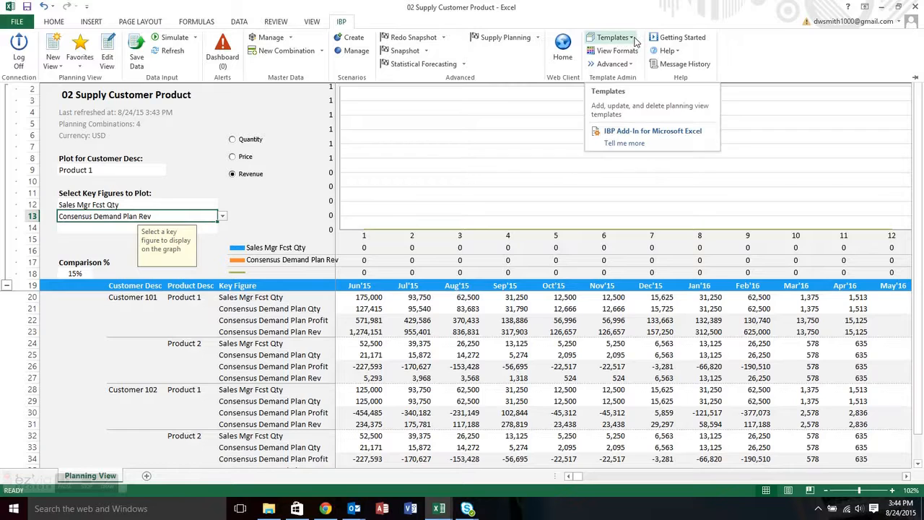